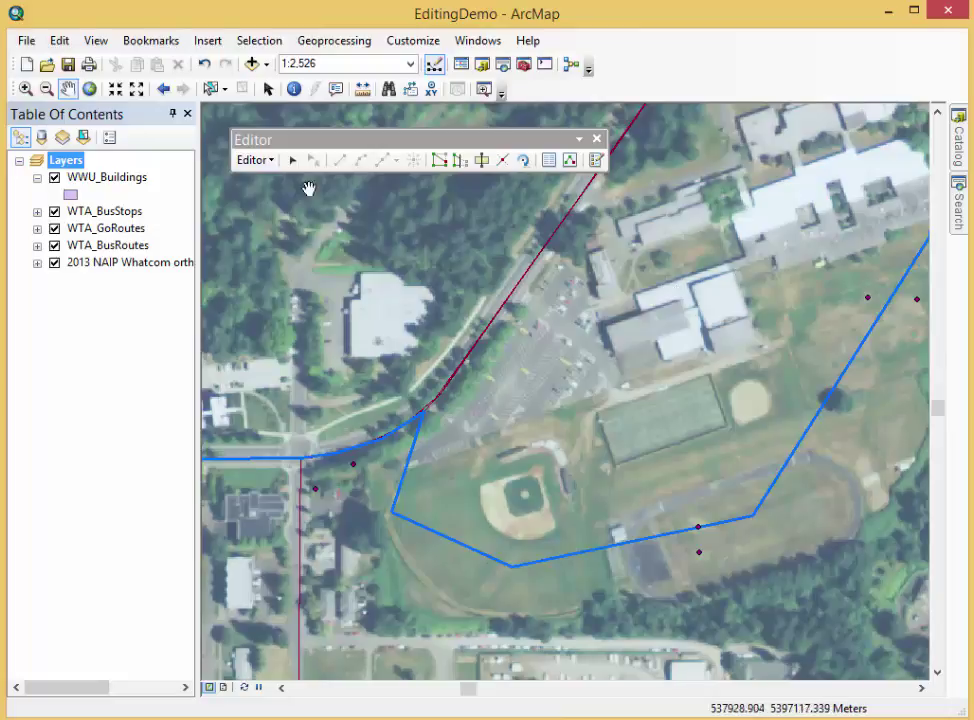
# Step: Zoom out for context, then zoom in on the blue route loop around the sports fields
pyautogui.click(45, 92)
pyautogui.moveTo(561, 309); pyautogui.dragTo(787, 517)
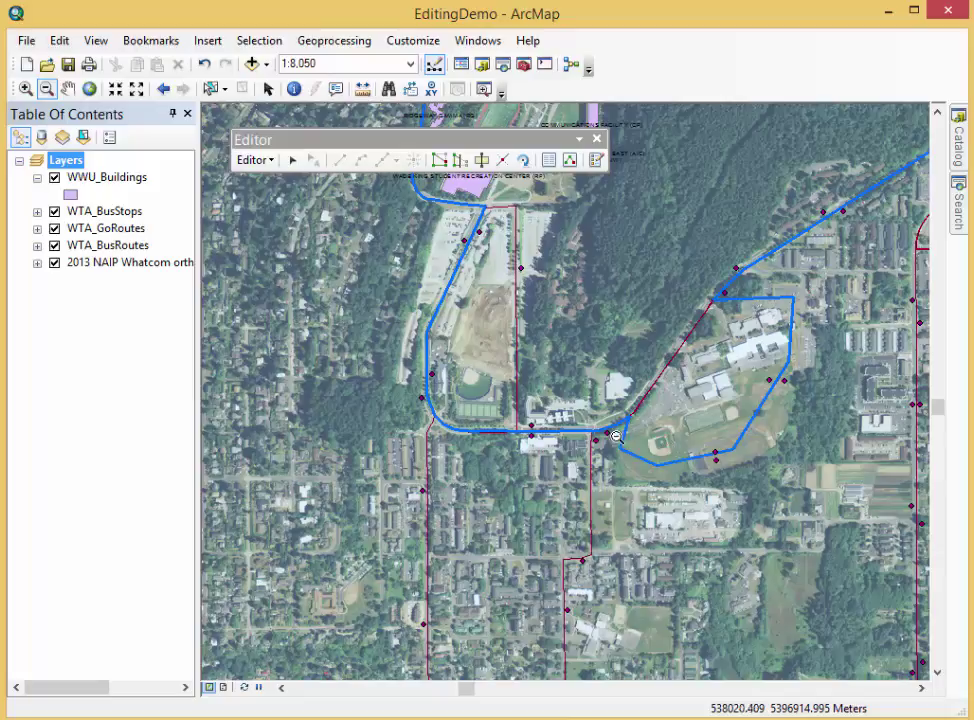
pyautogui.click(25, 88)
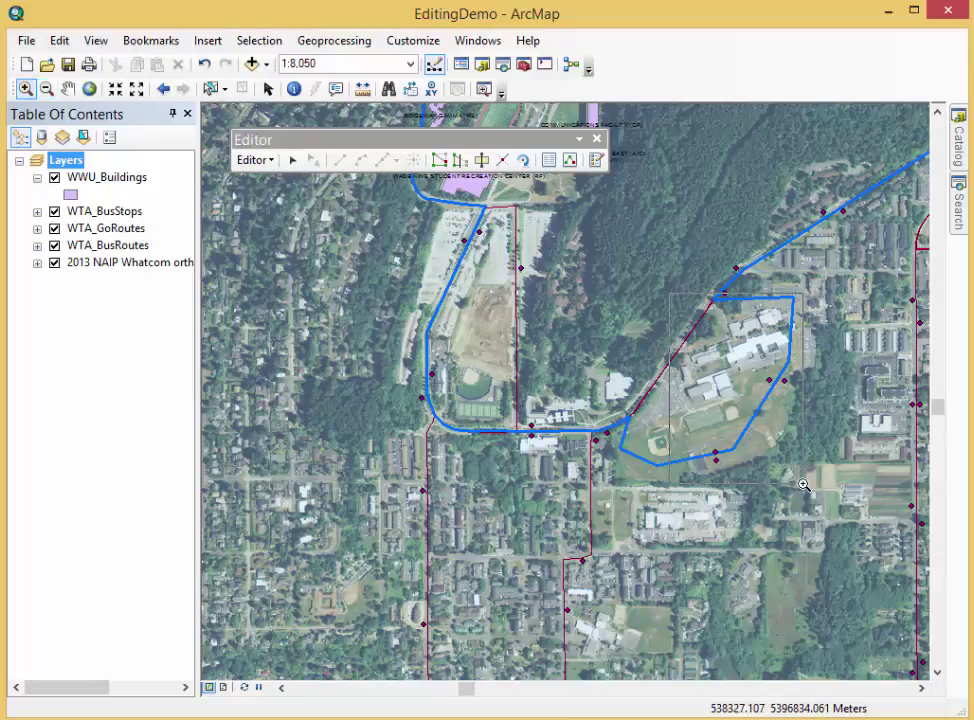
pyautogui.moveTo(802, 483); pyautogui.dragTo(668, 288)
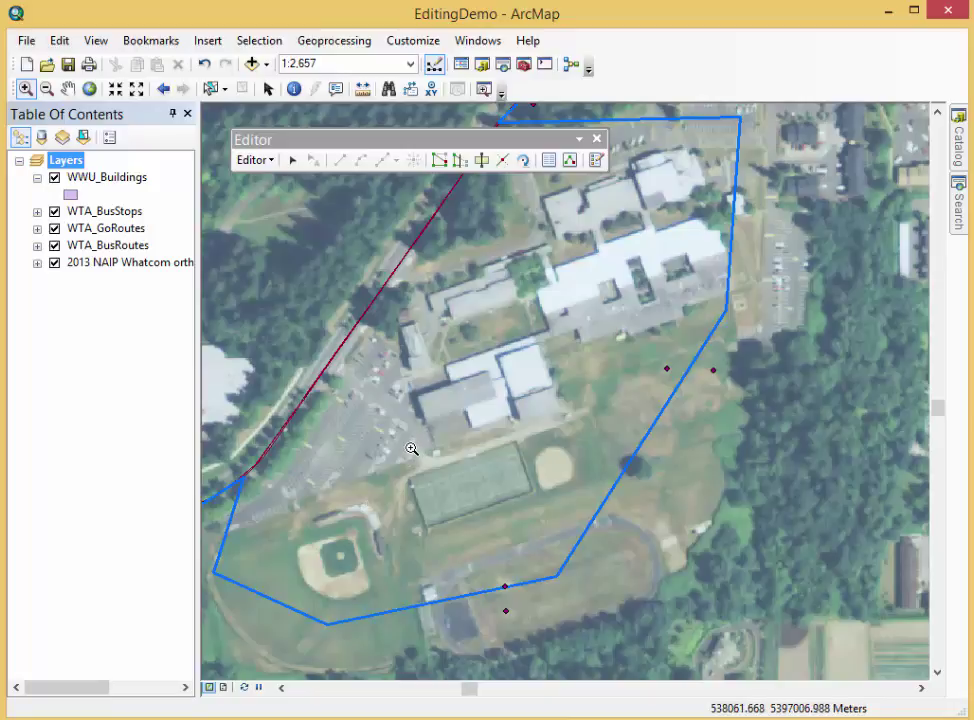
pyautogui.click(268, 162)
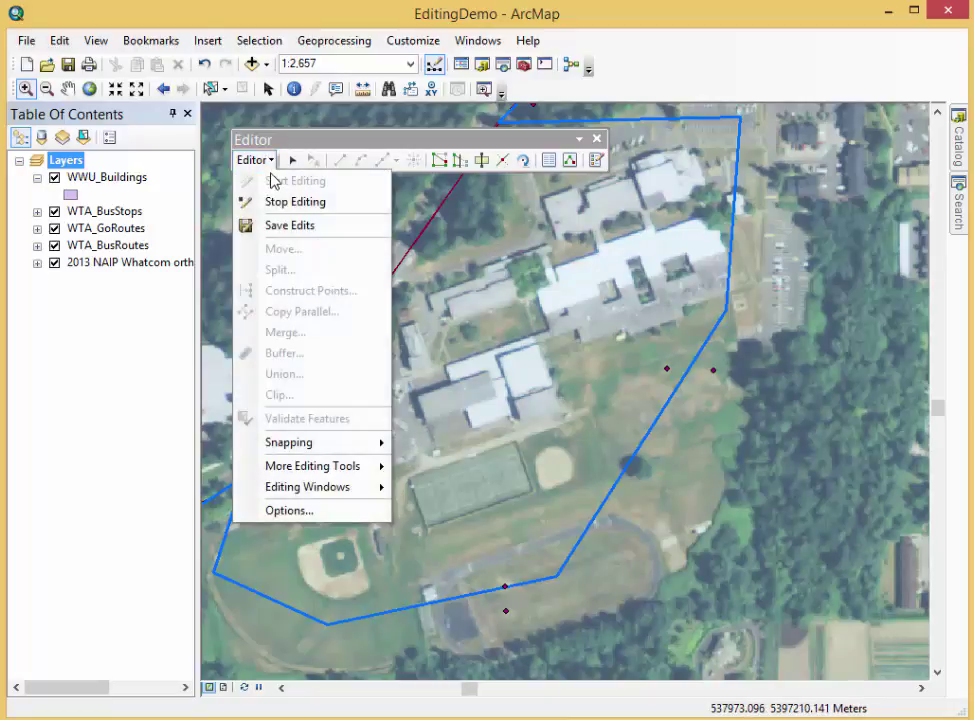
# Step: With the Edit tool, select and delete the two stray bus stops in the field
pyautogui.click(340, 141)
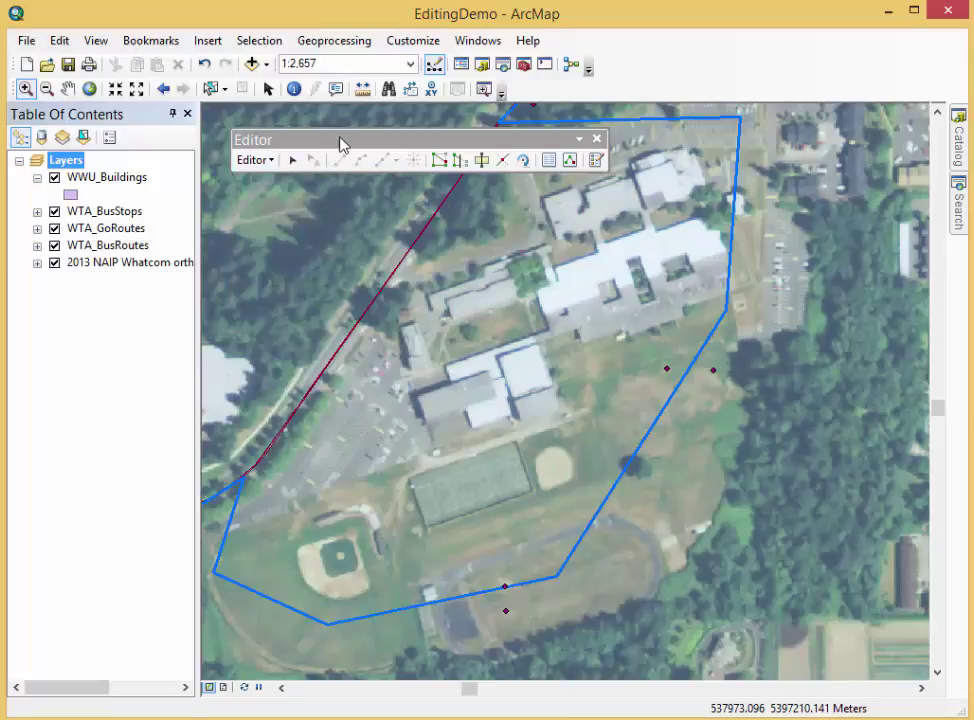
pyautogui.moveTo(339, 137); pyautogui.dragTo(217, 132)
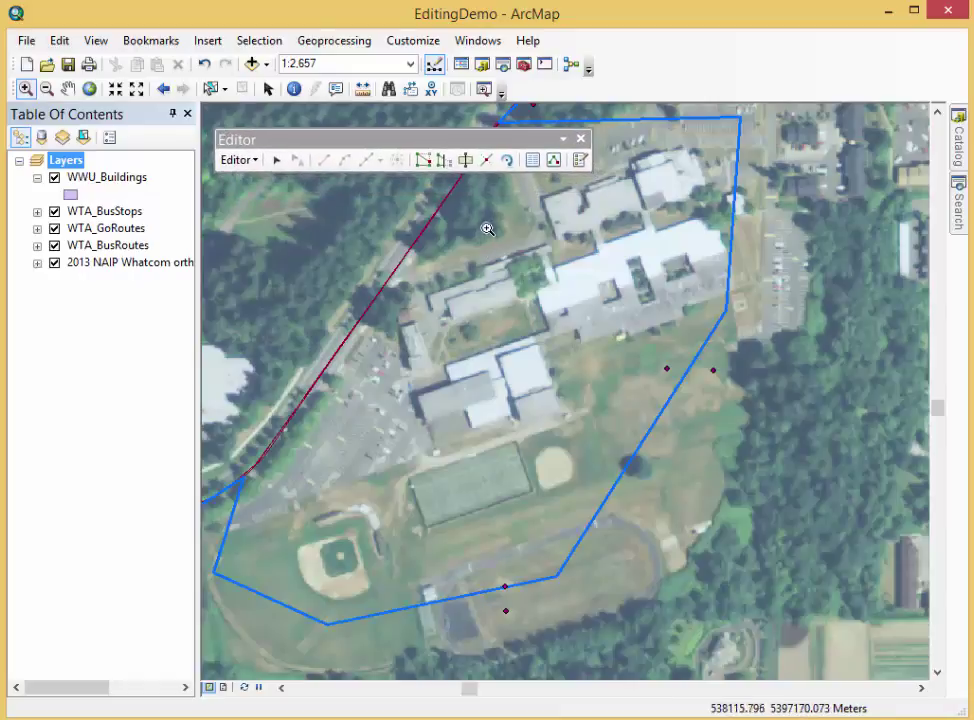
pyautogui.click(273, 161)
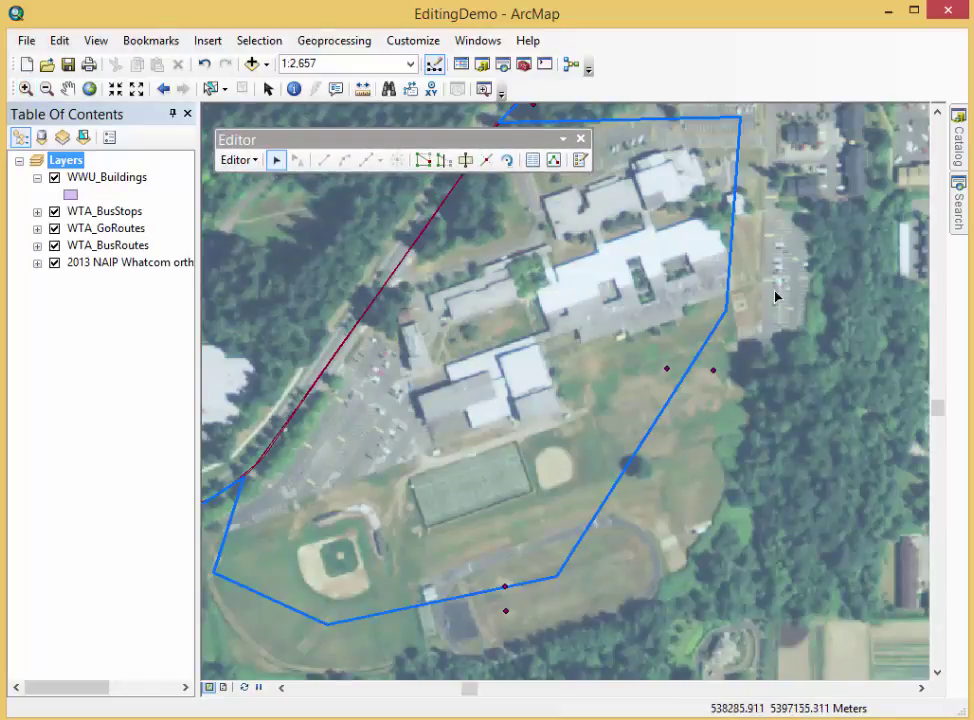
pyautogui.click(666, 369)
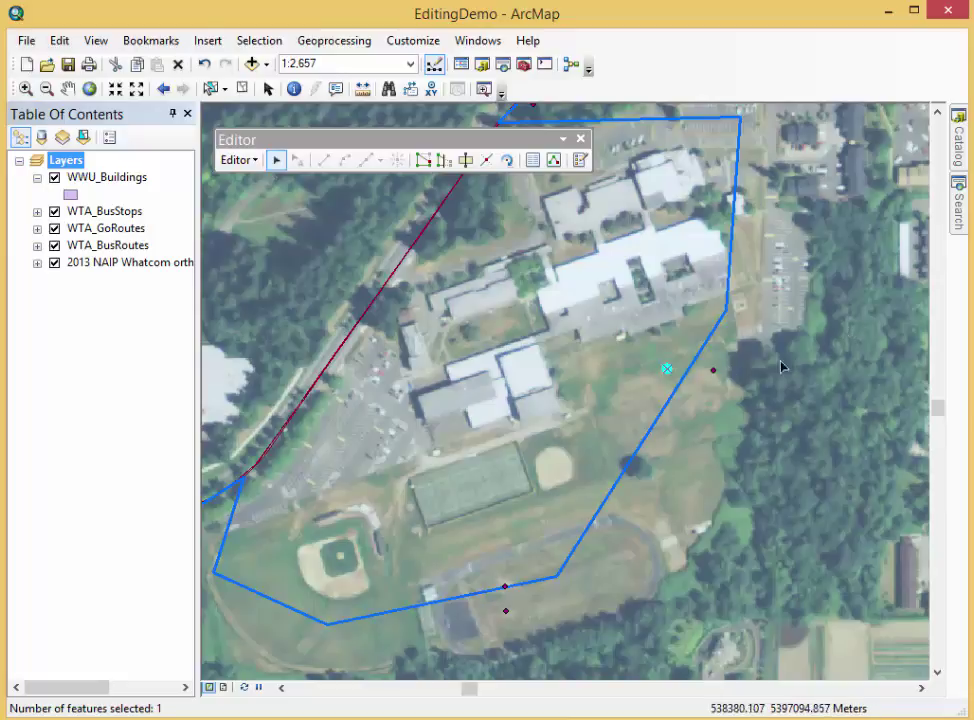
pyautogui.moveTo(713, 343); pyautogui.dragTo(715, 375)
pyautogui.rightClick(715, 375)
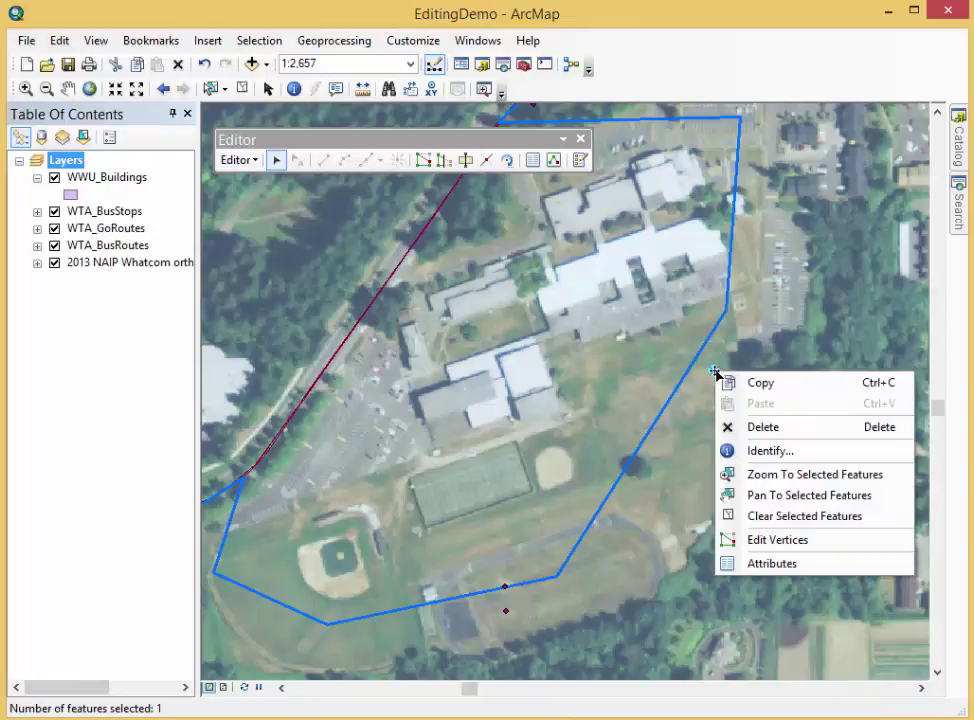
pyautogui.click(739, 428)
# Step: Delete the stray bus stop lying below the route line
pyautogui.rightClick(505, 587)
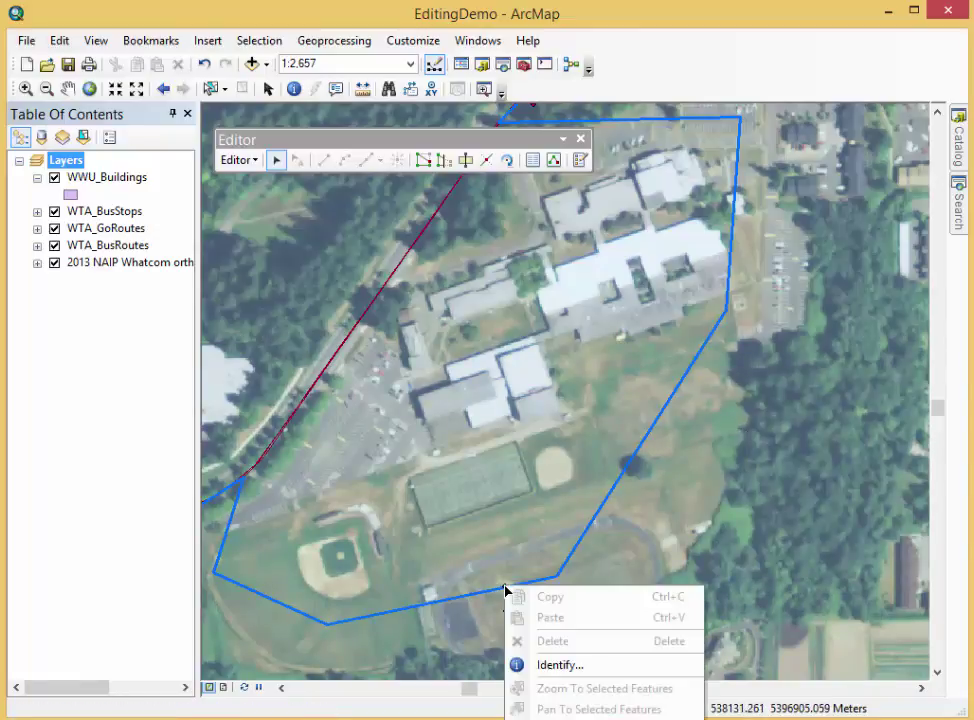
pyautogui.click(500, 577)
pyautogui.click(505, 588)
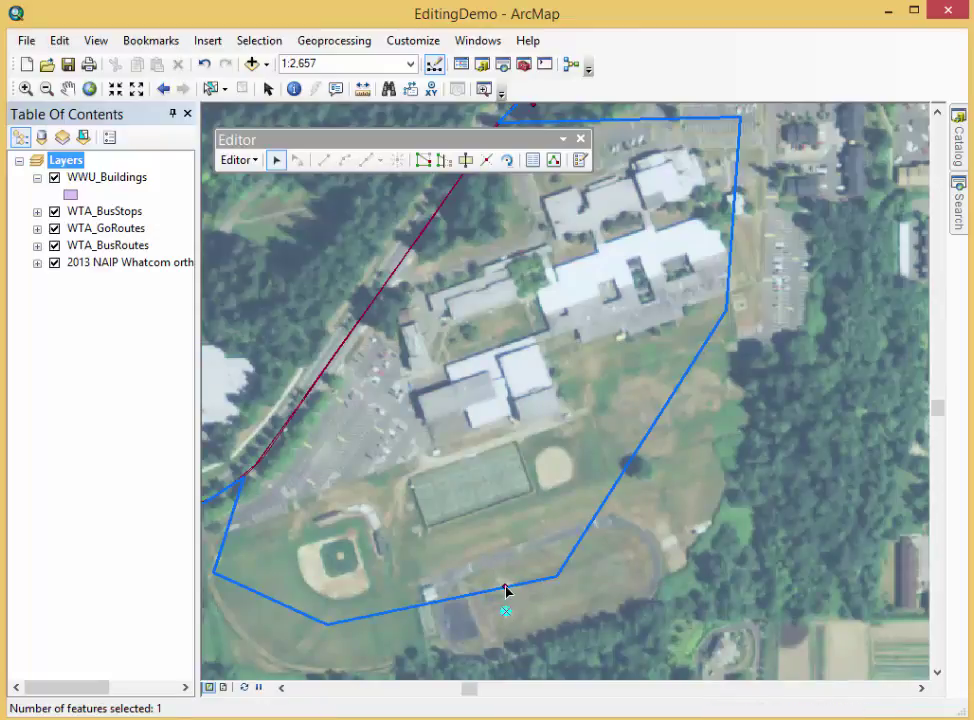
pyautogui.press('Delete')
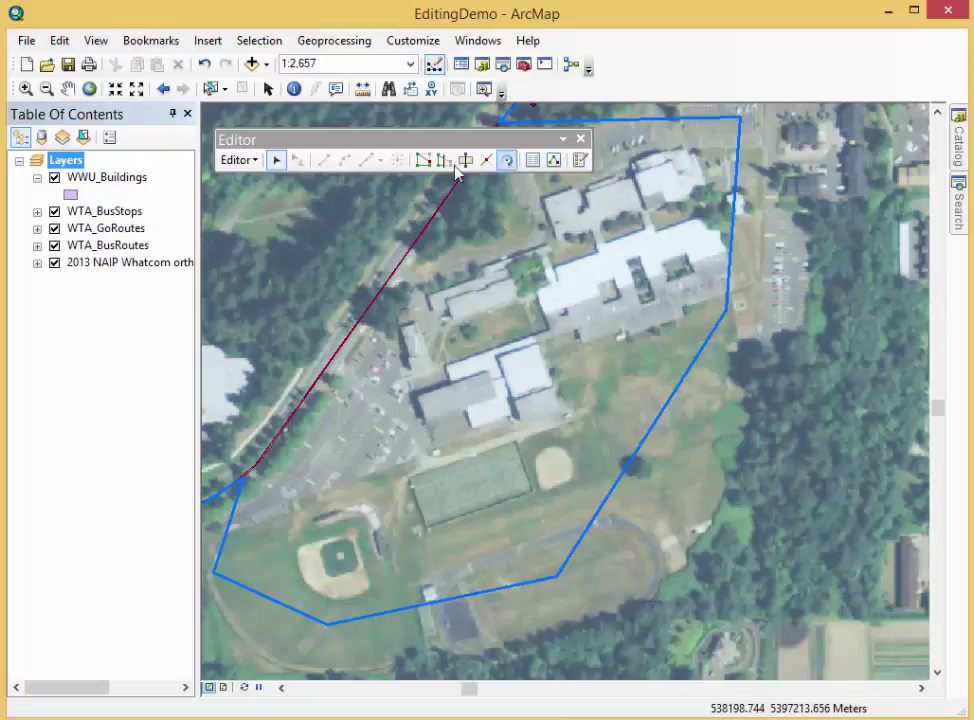
# Step: Choose the WTA_BusStops template with the Point construction tool in Create Features
pyautogui.click(579, 161)
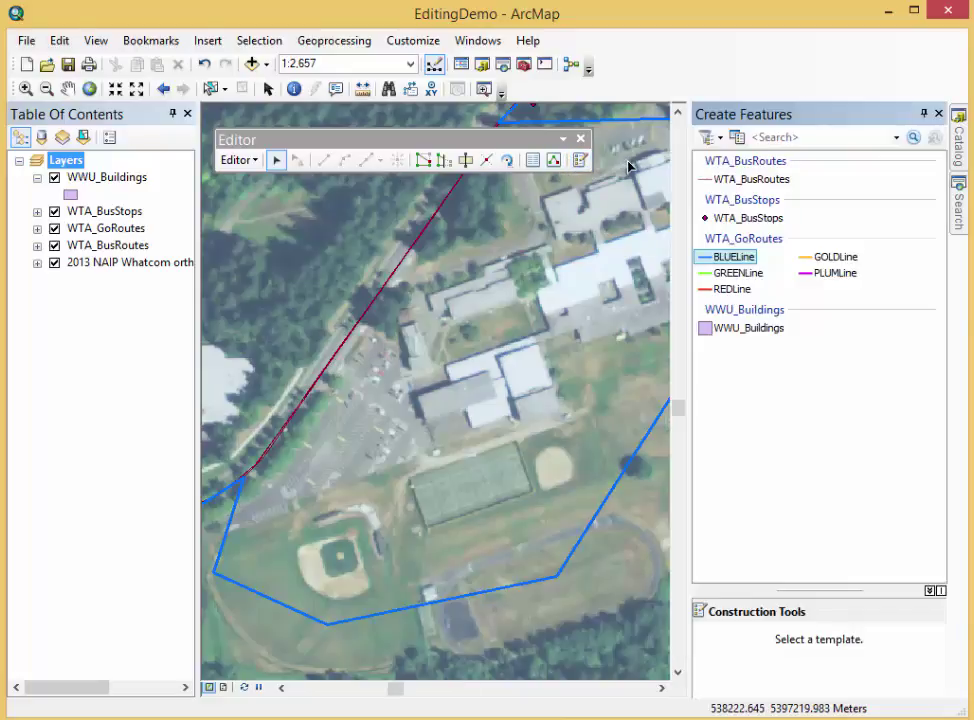
pyautogui.click(772, 219)
pyautogui.click(760, 645)
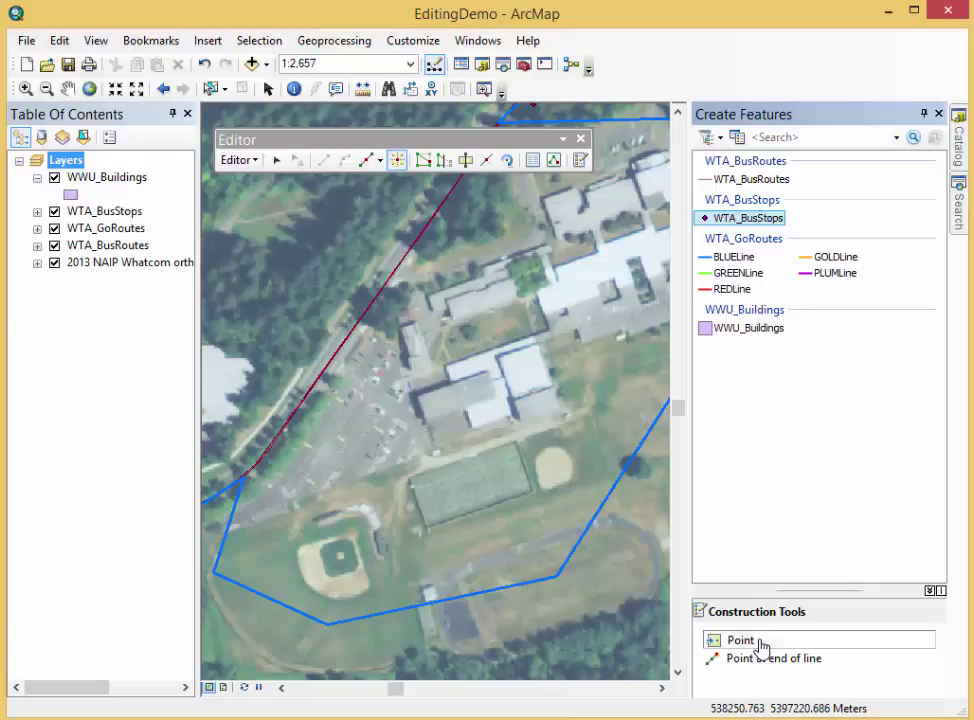
pyautogui.click(760, 645)
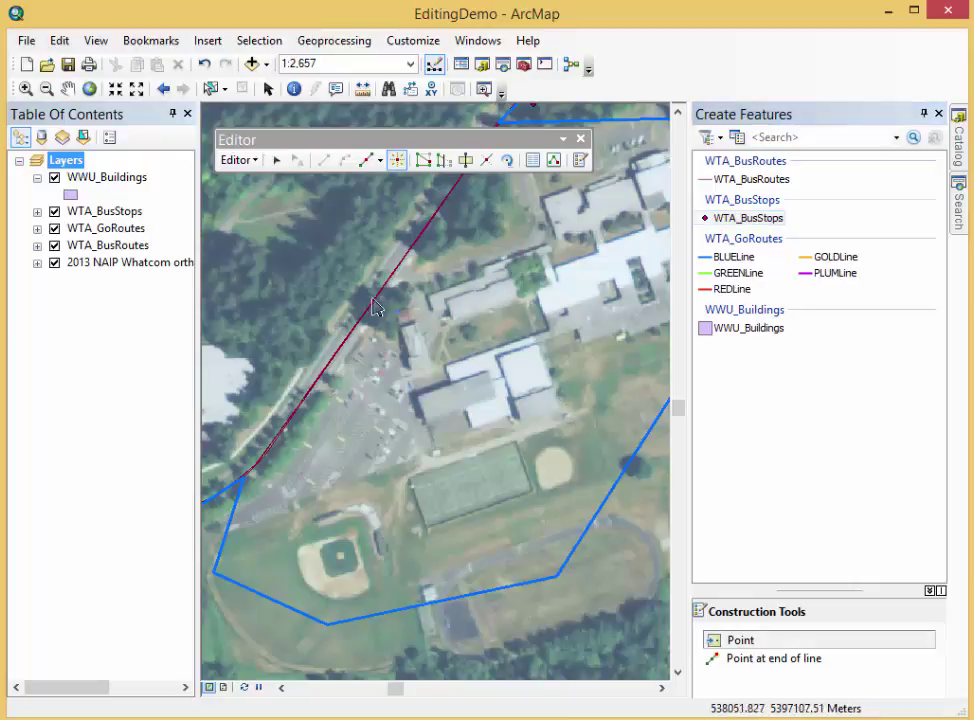
# Step: Place a new WTA_BusStops point beside the road using Absolute X,Y, then close Create Features
pyautogui.click(348, 318)
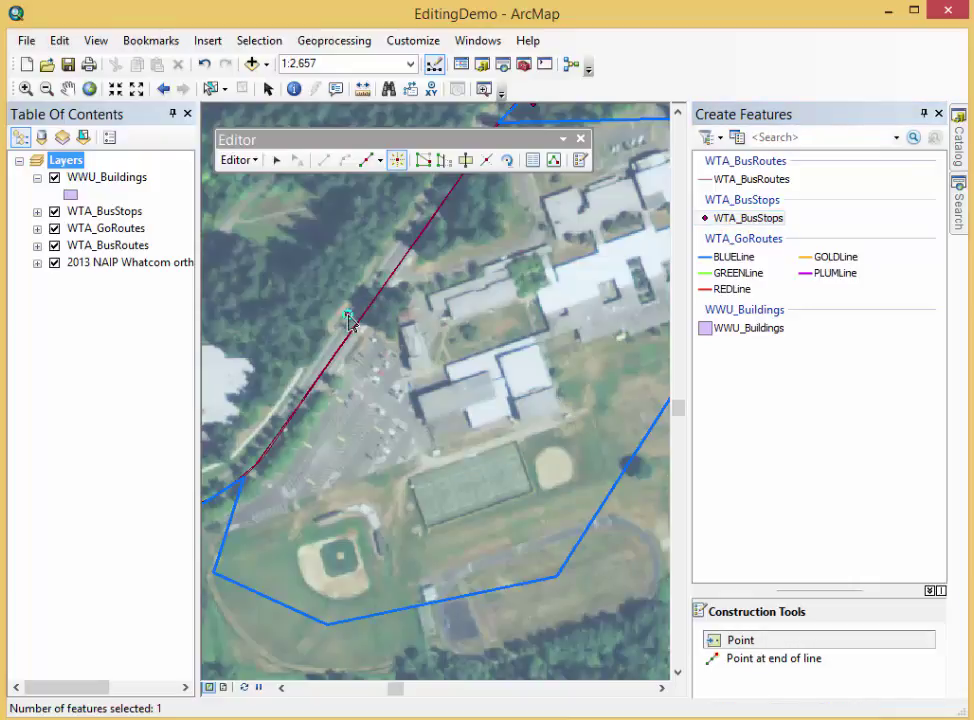
pyautogui.click(385, 304)
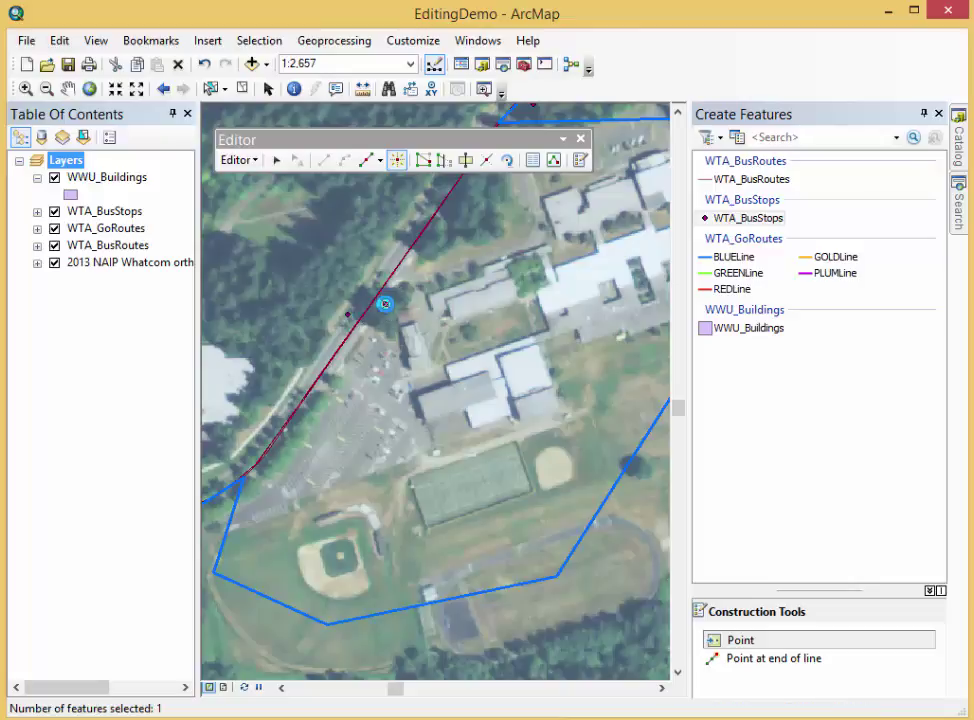
pyautogui.rightClick(390, 312)
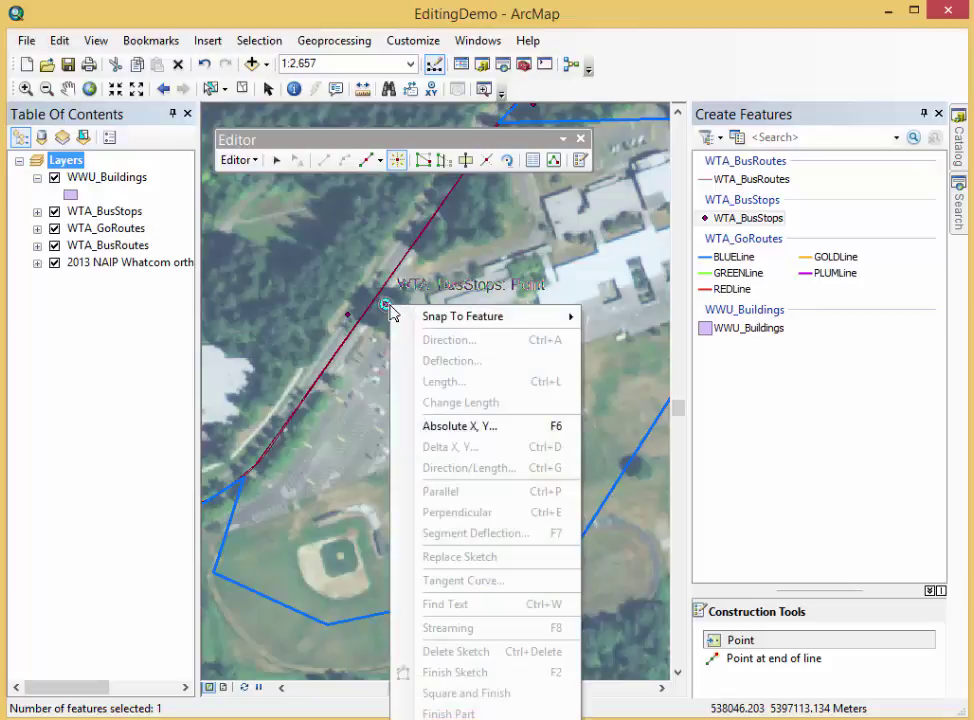
pyautogui.click(445, 426)
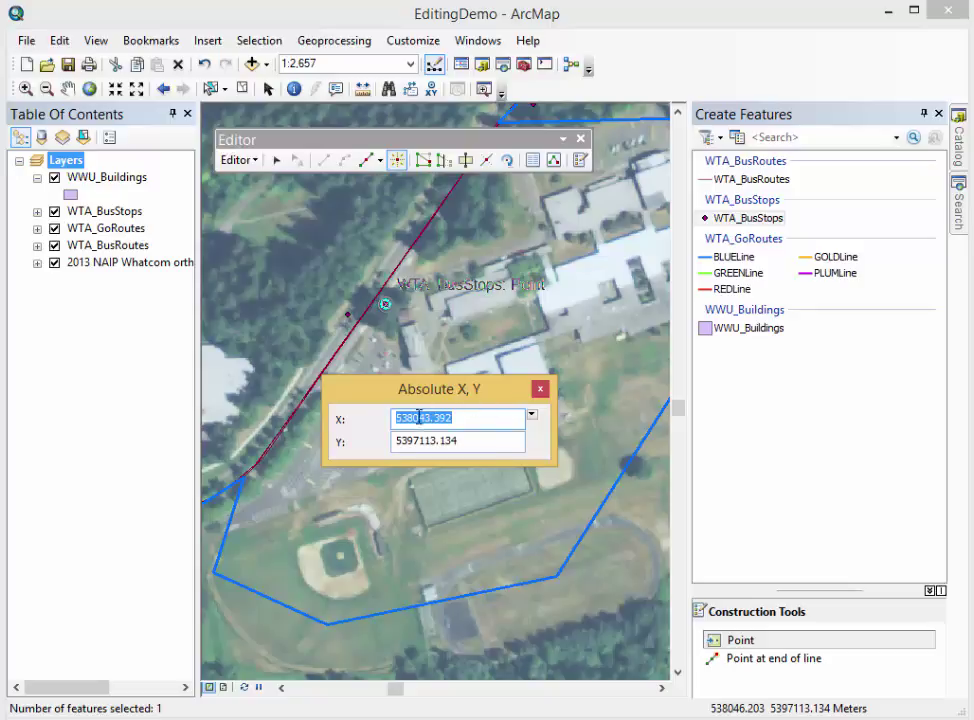
pyautogui.click(540, 390)
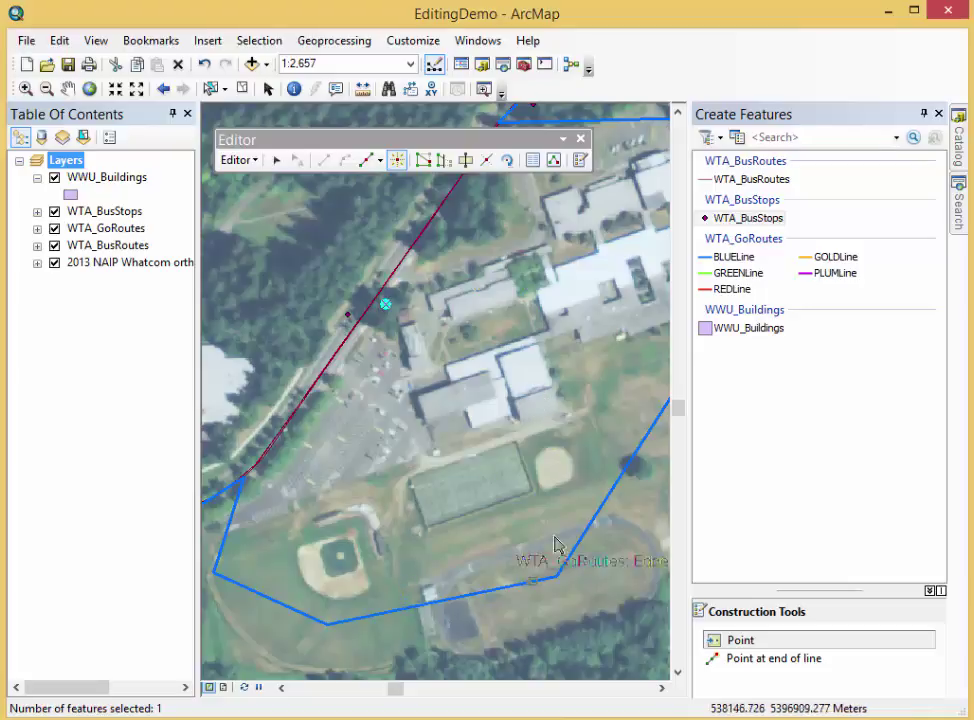
pyautogui.click(939, 115)
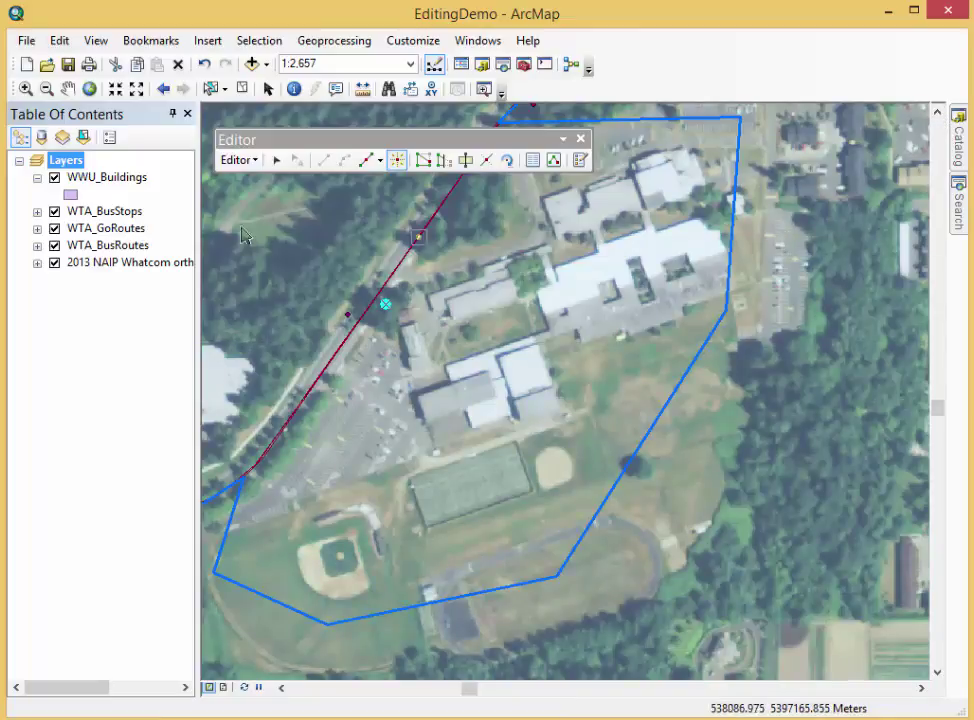
# Step: Select the blue route and drag its right-side and bottom vertices onto the road west of the school
pyautogui.click(278, 161)
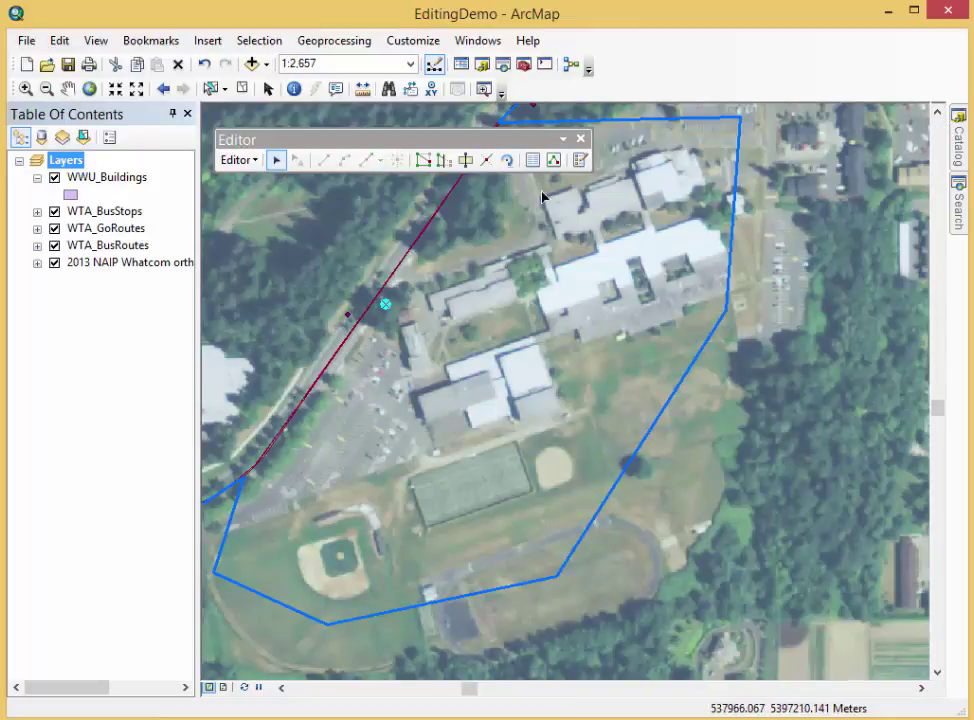
pyautogui.click(687, 374)
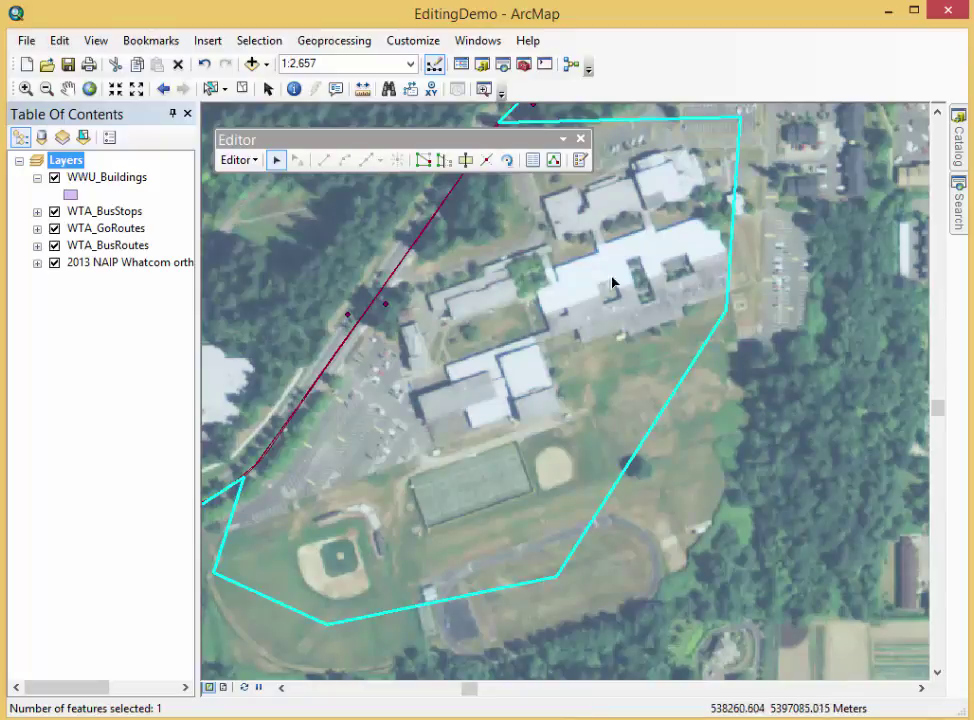
pyautogui.click(423, 161)
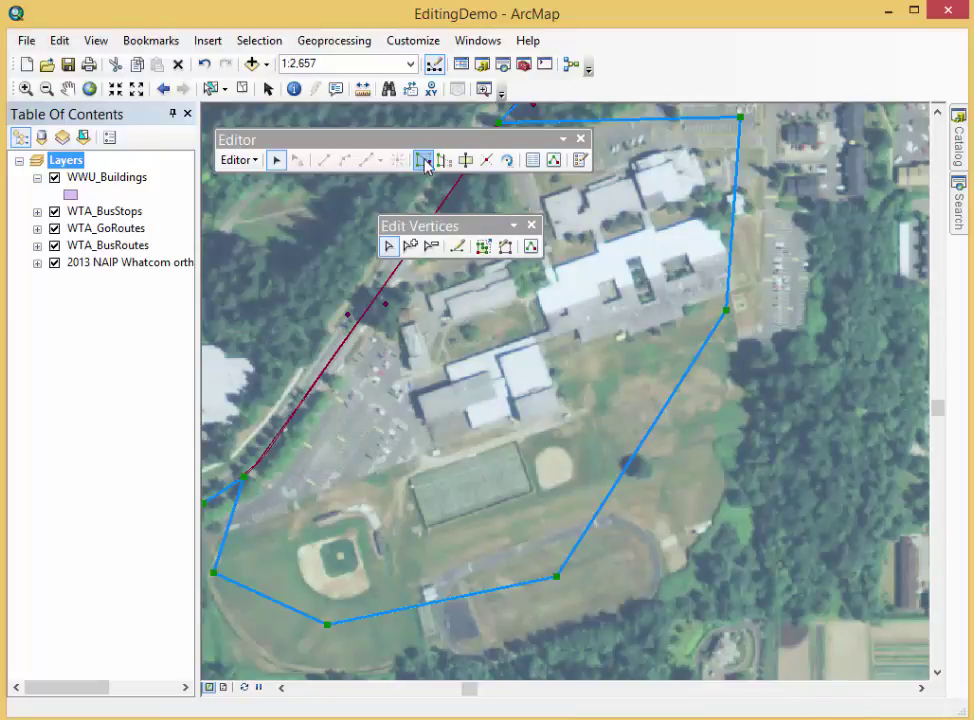
pyautogui.moveTo(739, 117); pyautogui.dragTo(738, 119)
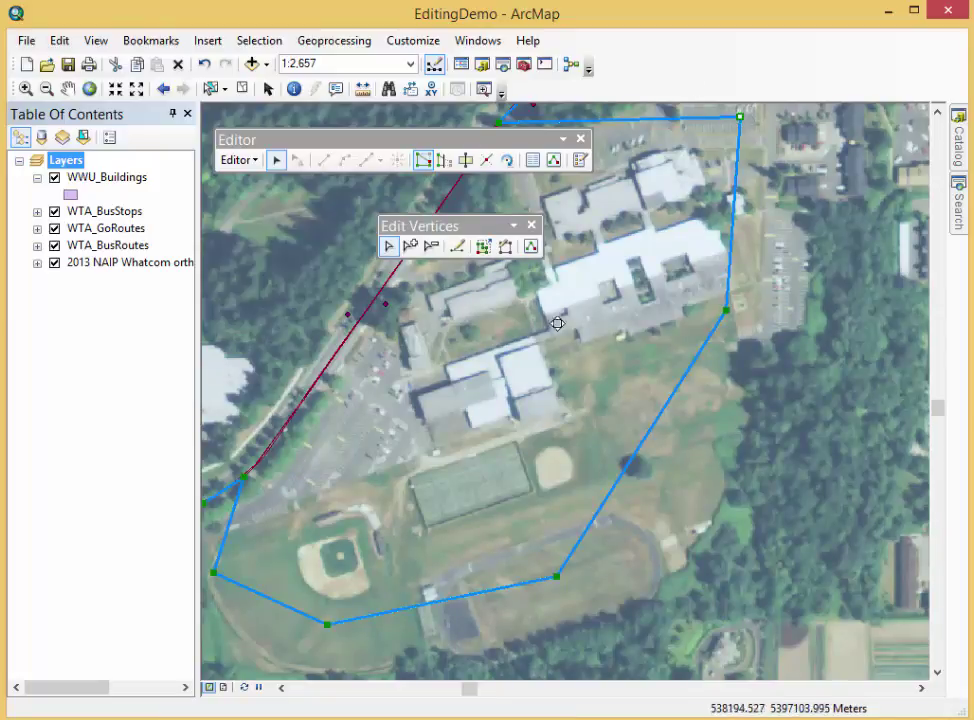
pyautogui.moveTo(385, 304); pyautogui.dragTo(385, 288)
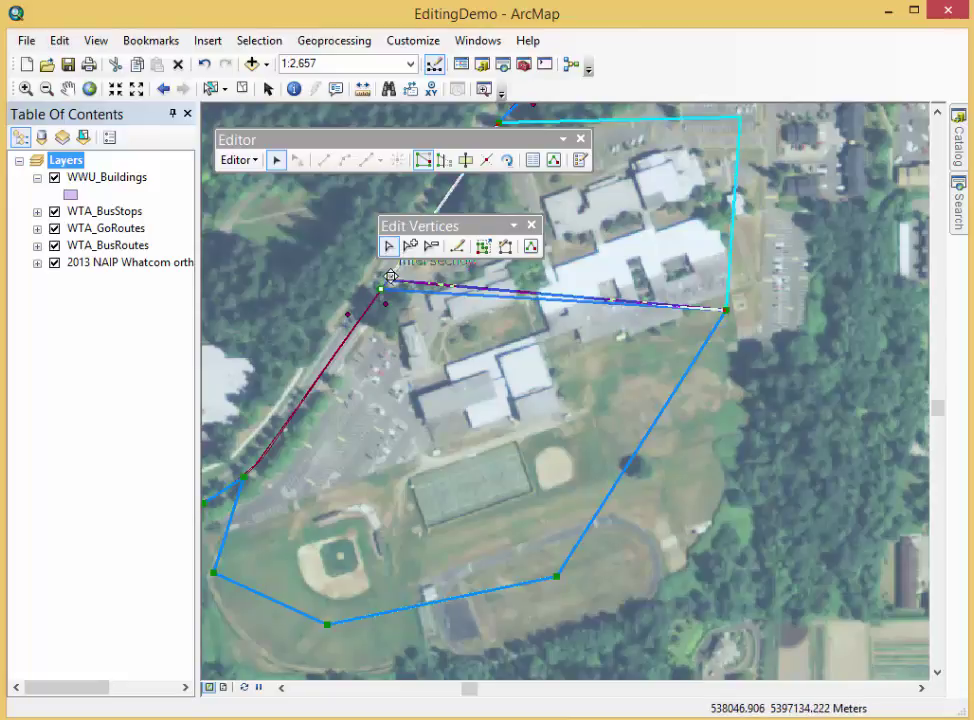
pyautogui.moveTo(433, 288); pyautogui.dragTo(447, 193)
pyautogui.press('Escape')
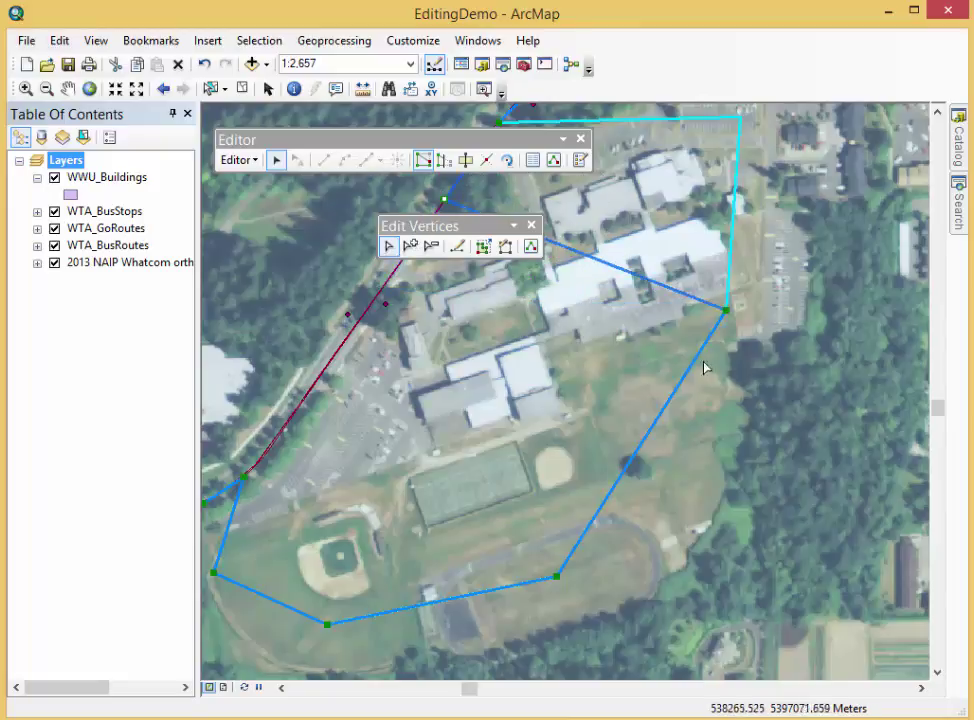
pyautogui.moveTo(720, 312); pyautogui.dragTo(388, 280)
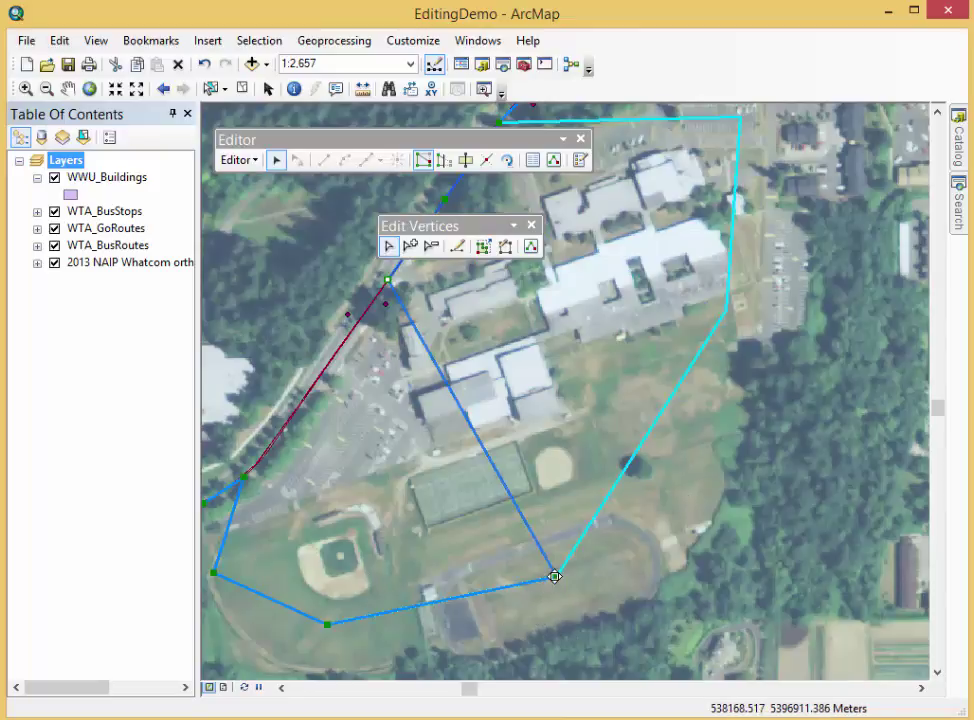
pyautogui.moveTo(556, 576); pyautogui.dragTo(307, 392)
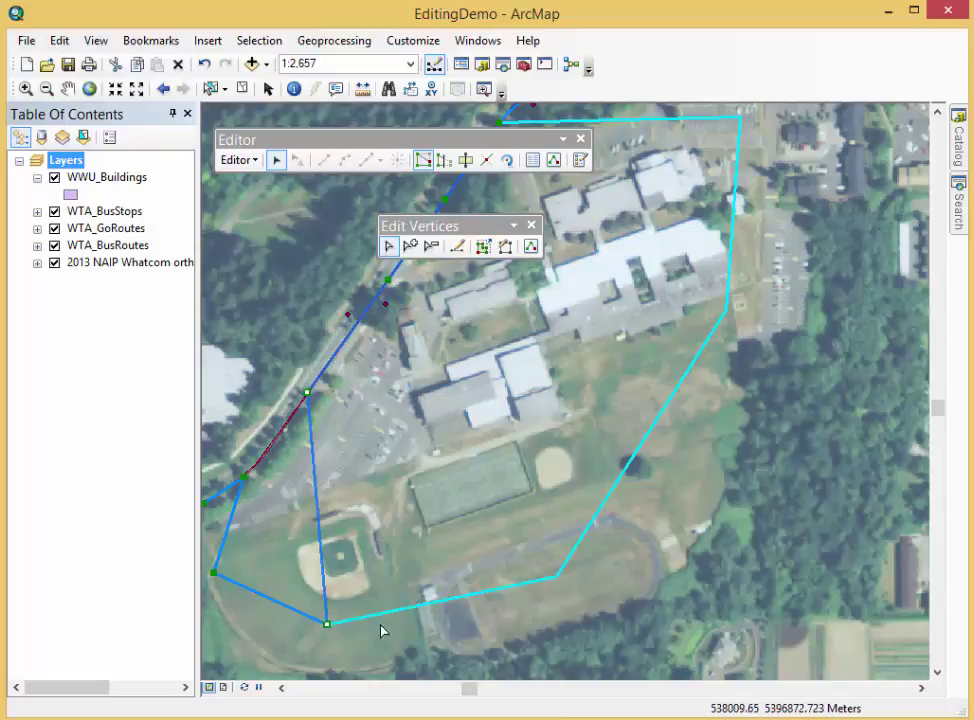
pyautogui.rightClick(326, 624)
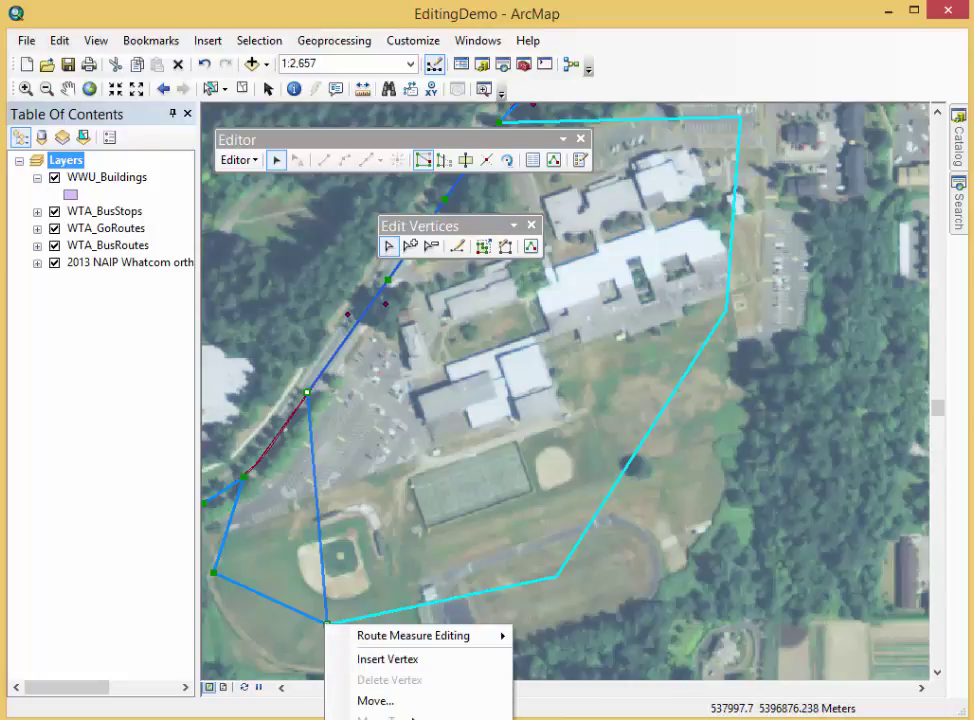
# Step: Delete the lowest and lower-left loop vertices and finish the route's reshape
pyautogui.click(337, 615)
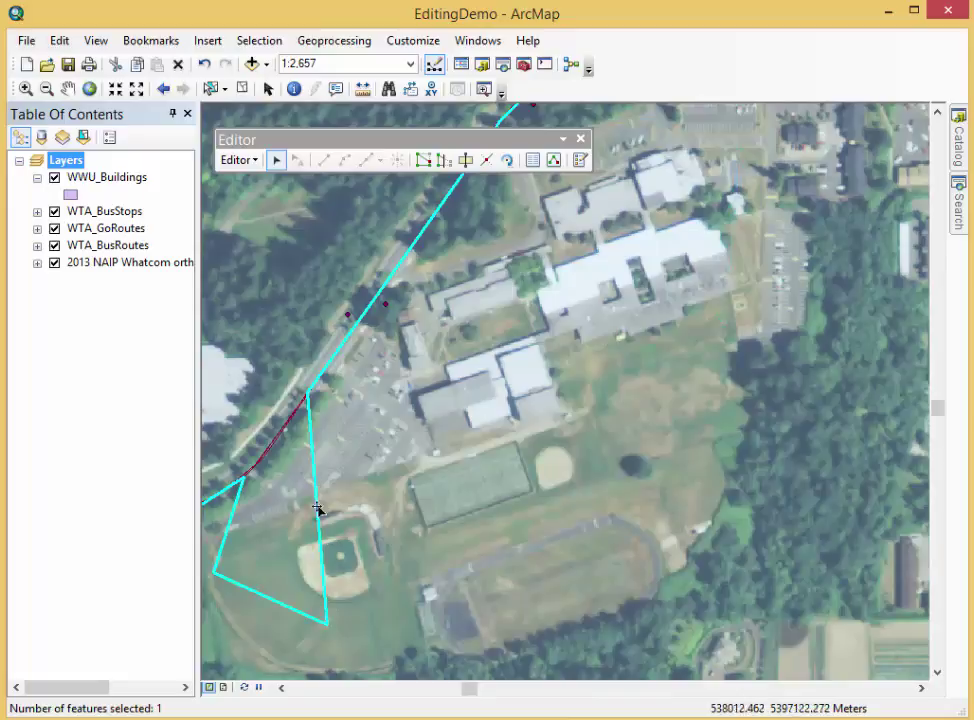
pyautogui.click(423, 160)
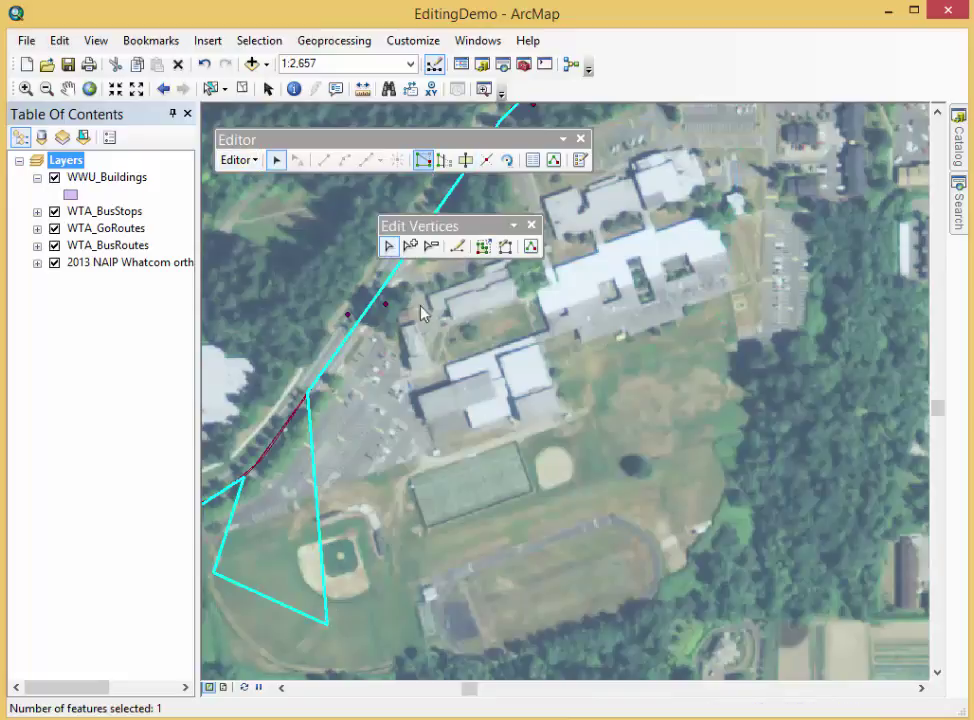
pyautogui.rightClick(326, 624)
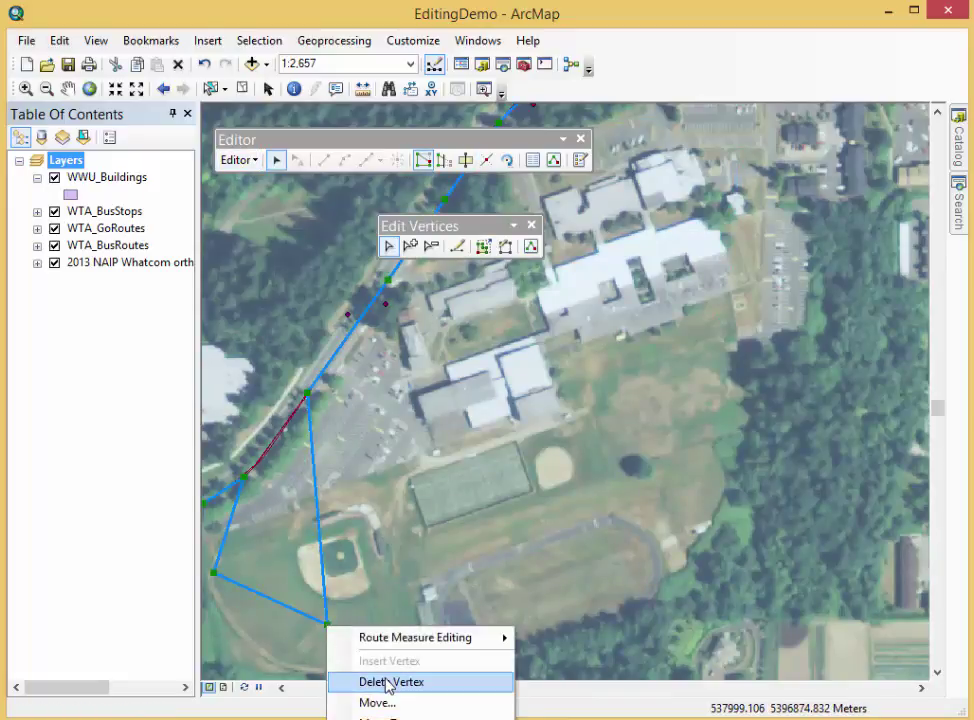
pyautogui.click(355, 680)
pyautogui.rightClick(214, 573)
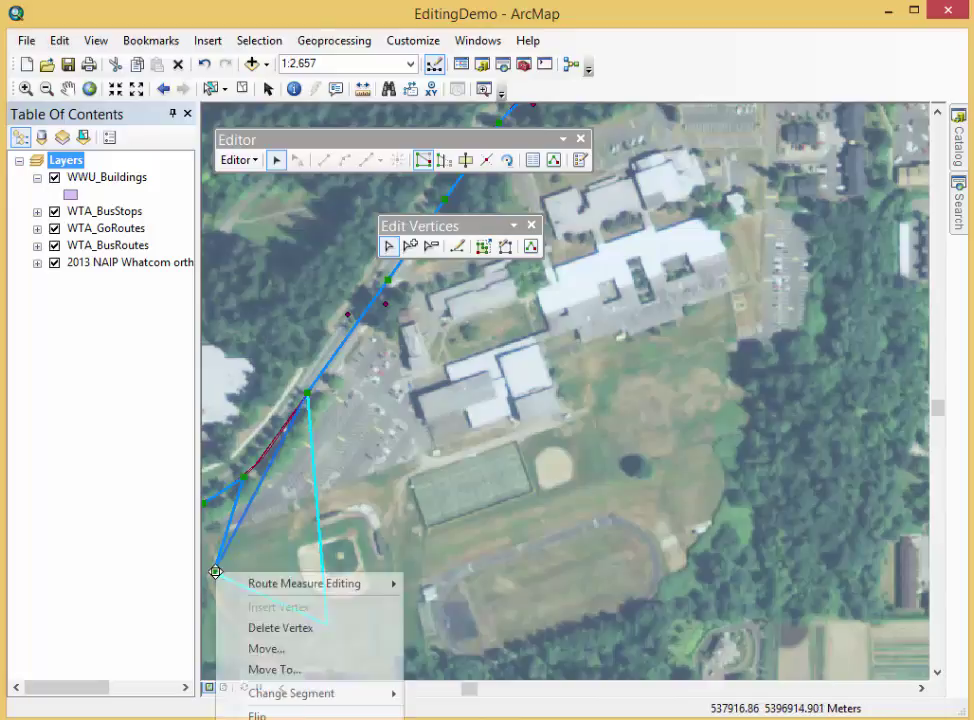
pyautogui.click(266, 627)
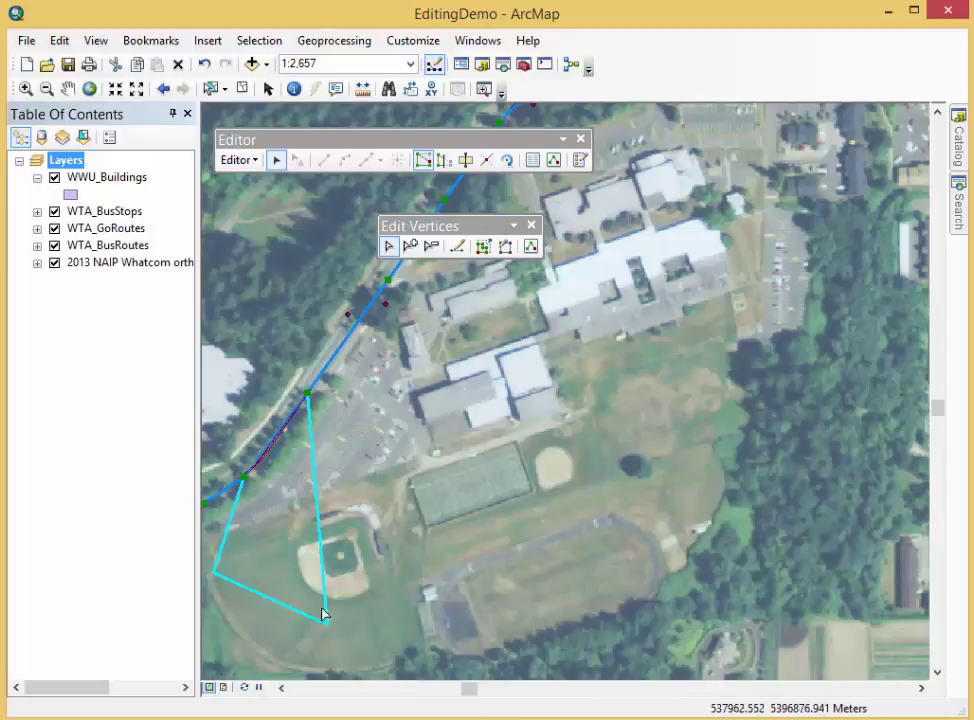
pyautogui.click(362, 529)
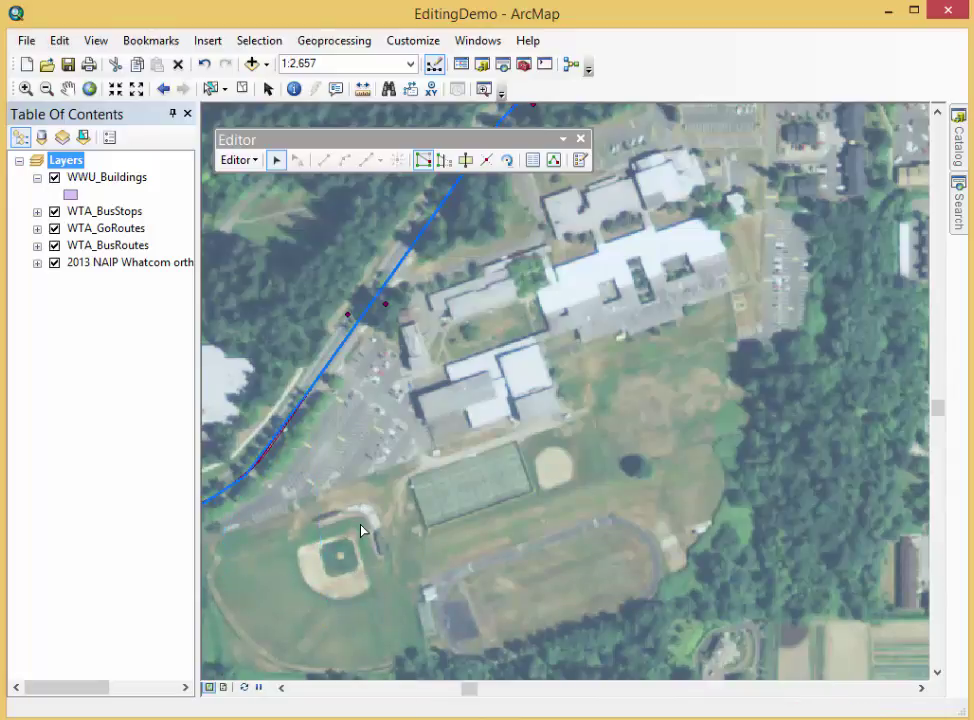